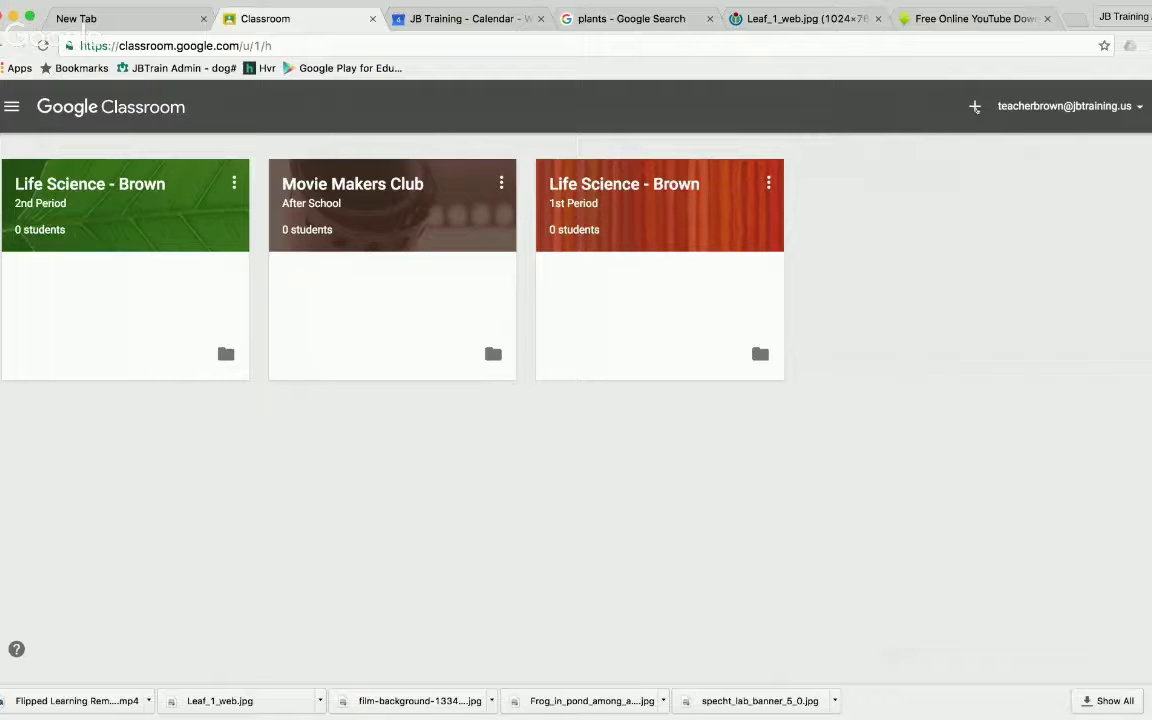
Step: Create a class named "Life Science - " followed by the teacher's surname, with the section 8th Period
left_click(975, 106)
left_click(990, 166)
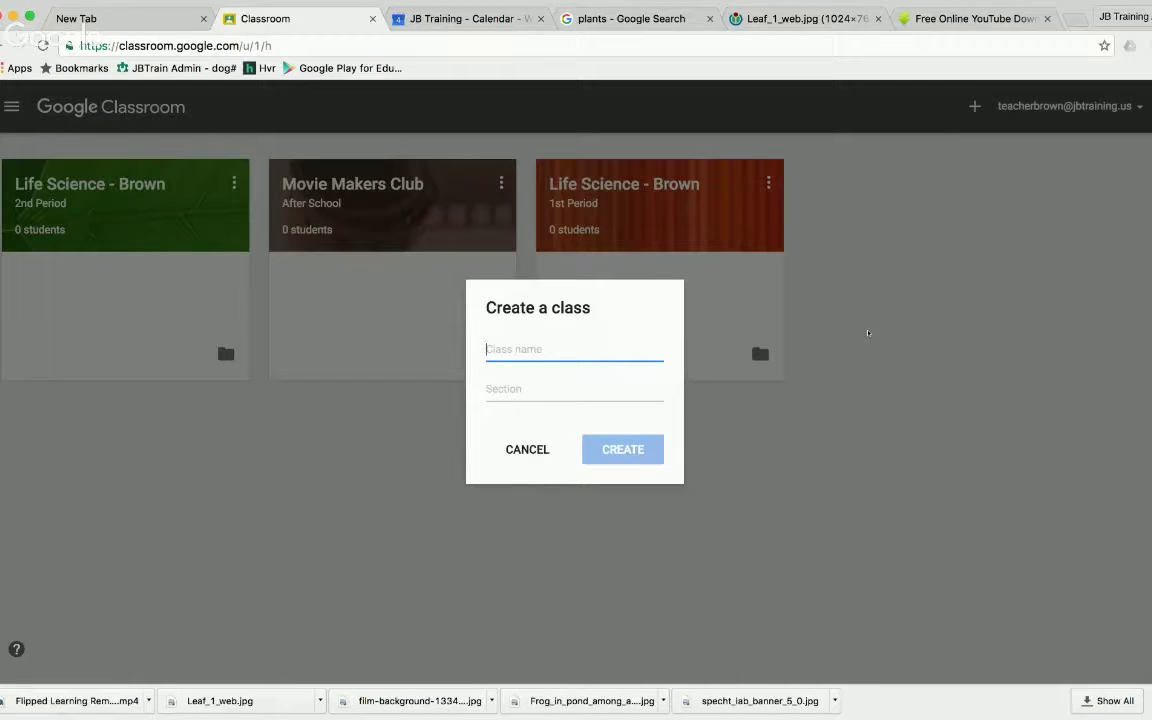
type("Life S")
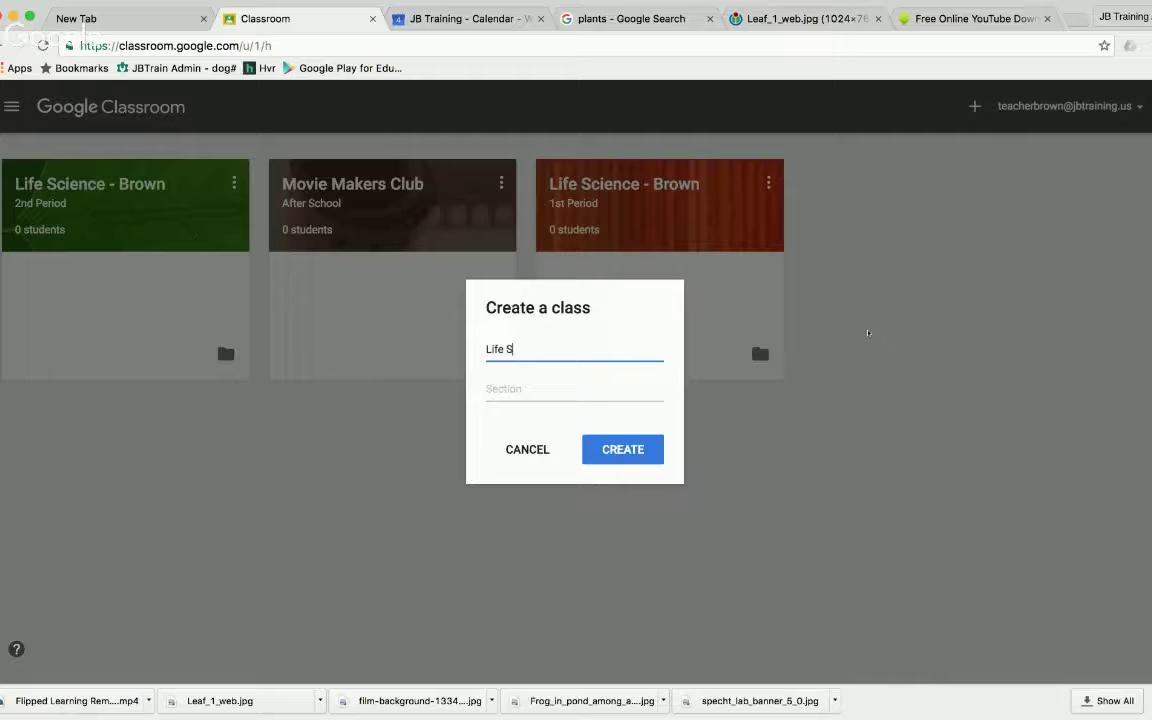
type("cience - Brown")
left_click(524, 391)
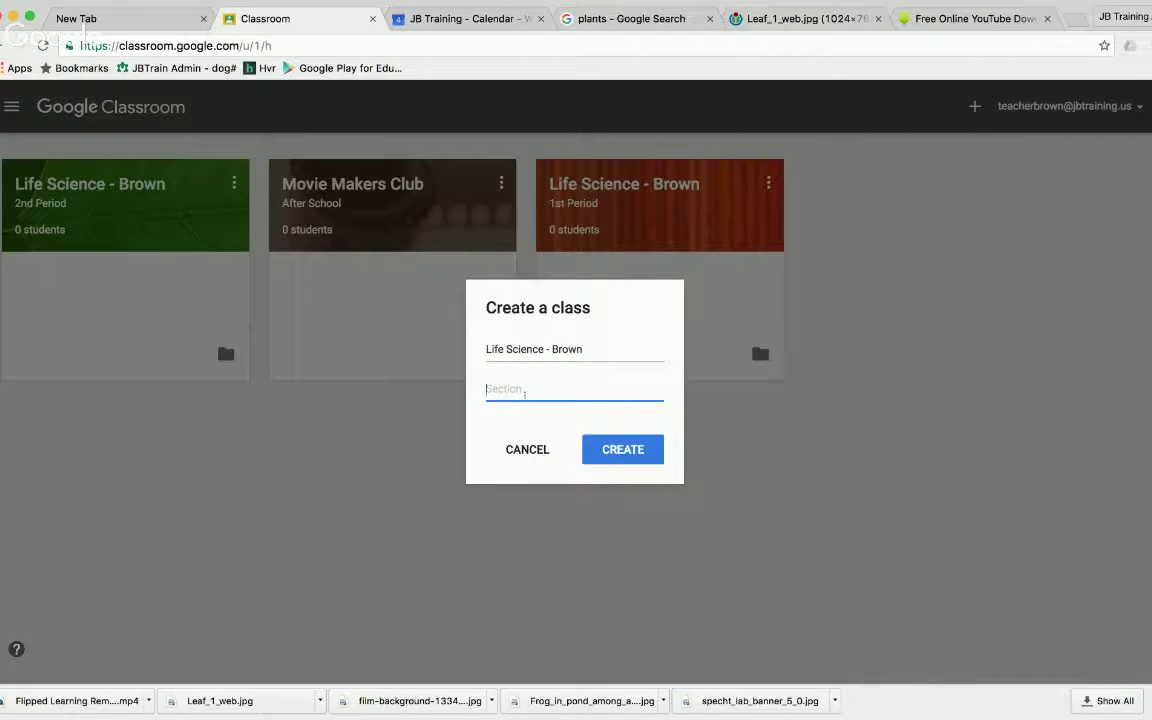
type("8th Period")
left_click(634, 451)
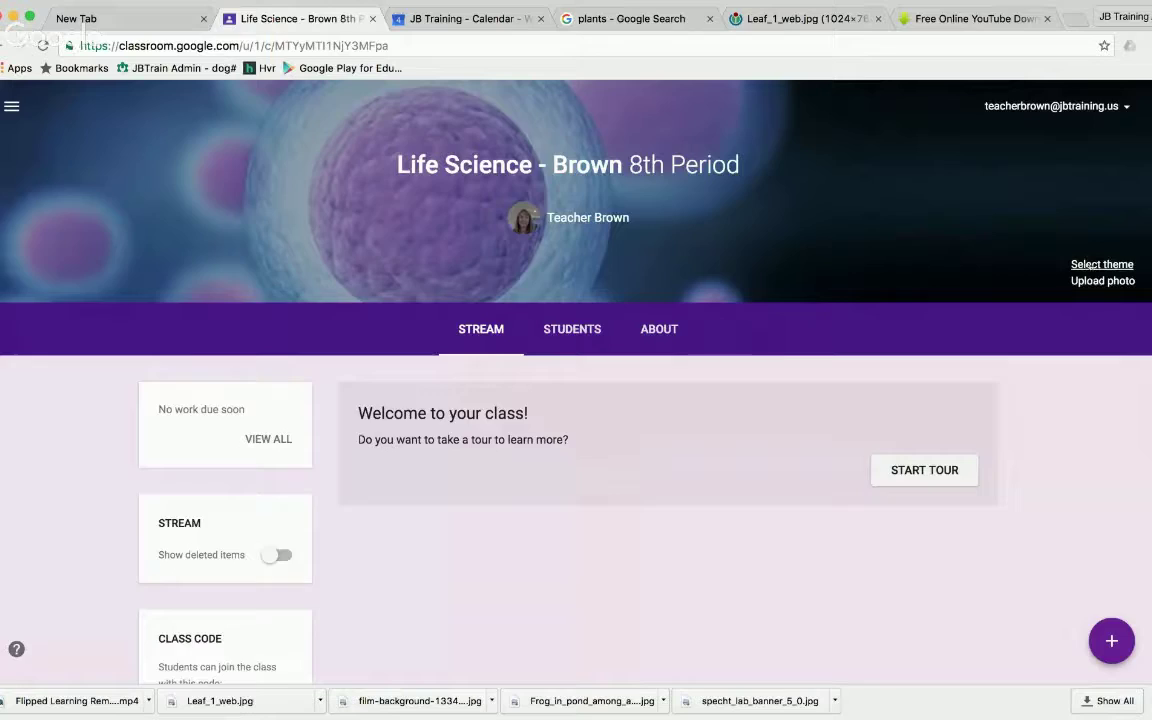
Step: Change the class theme to the green frog's eye picture from the gallery
left_click(1092, 264)
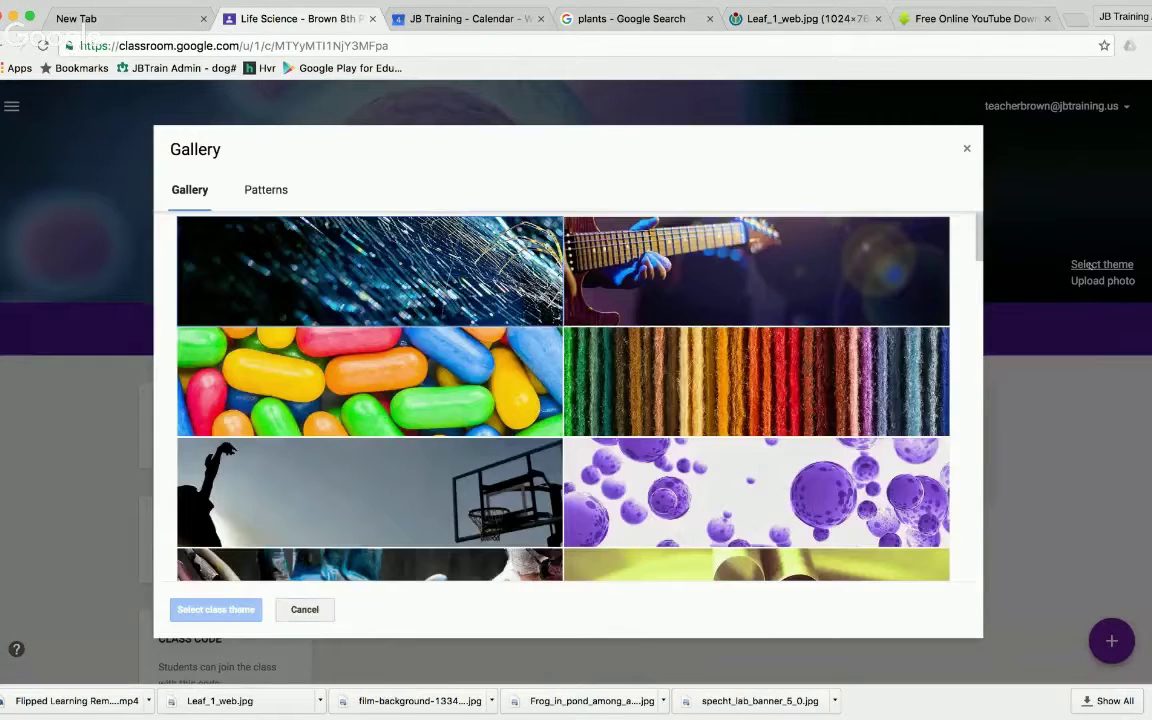
scroll(783, 503, "down", 15)
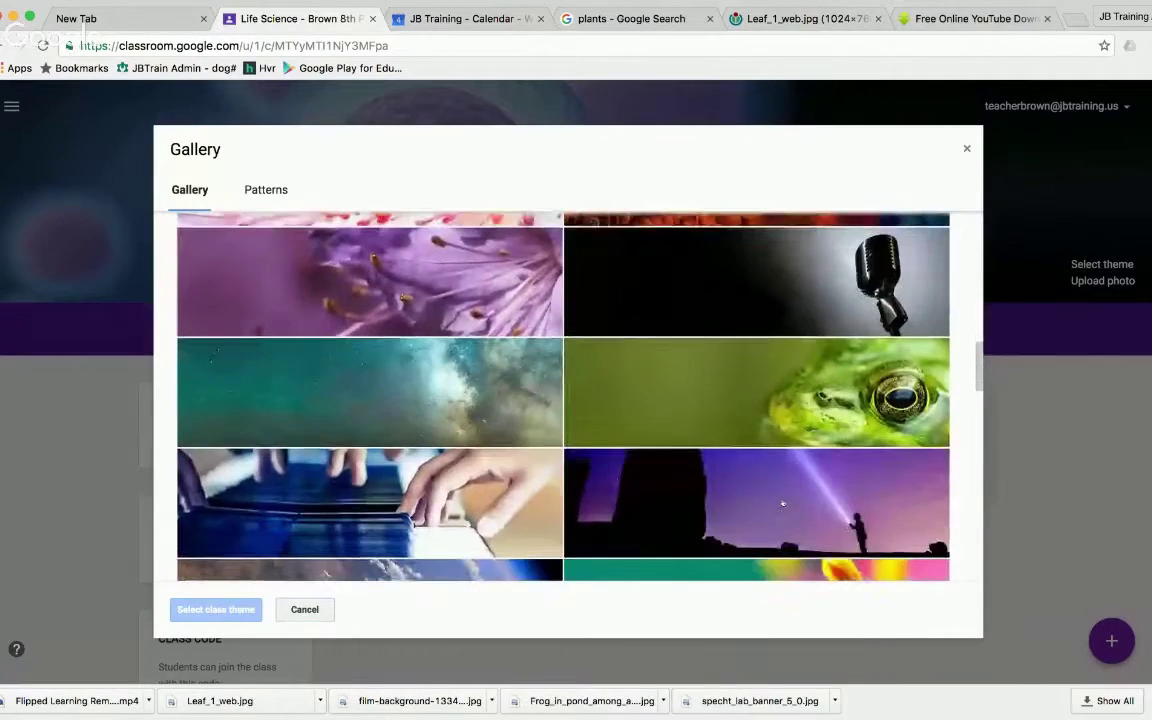
left_click(579, 343)
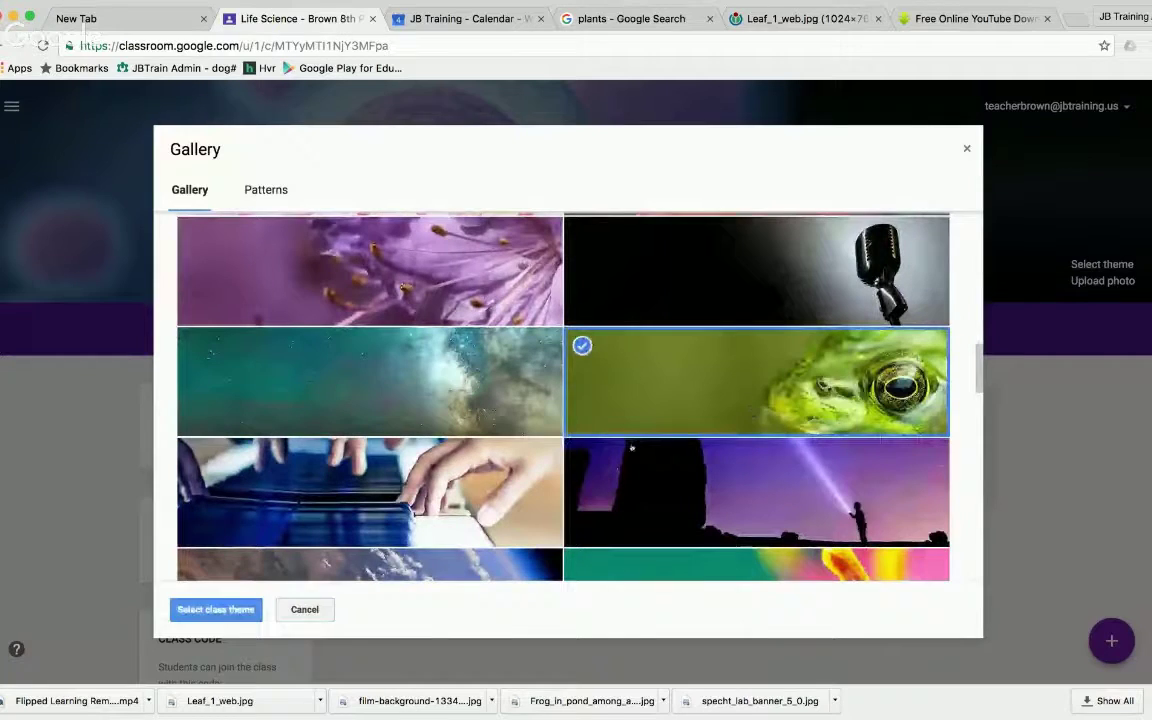
left_click(207, 610)
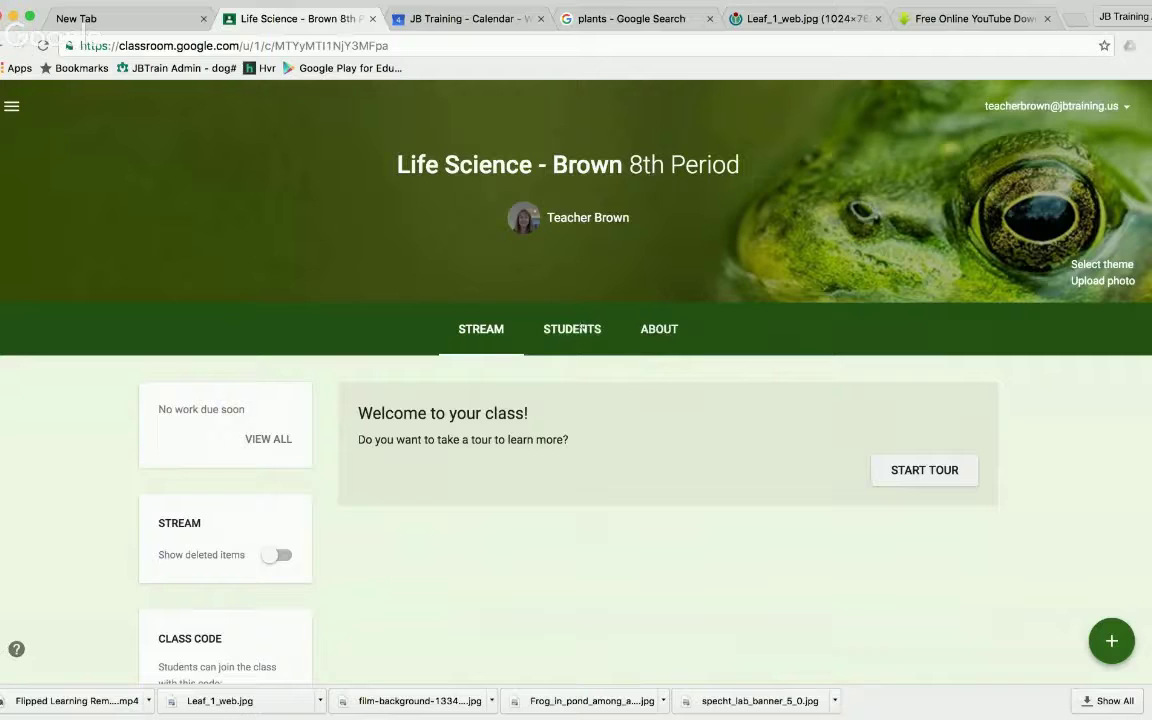
Step: Look through the contacts and groups available for inviting students, and leave without inviting anyone
left_click(575, 329)
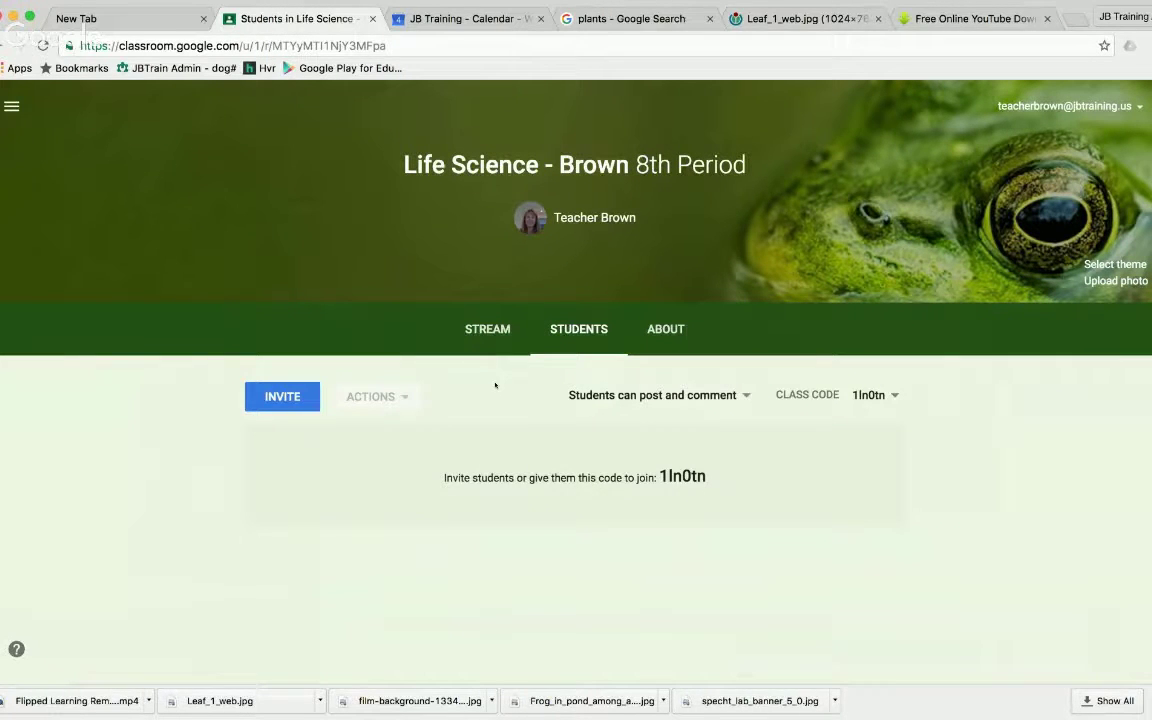
left_click(285, 398)
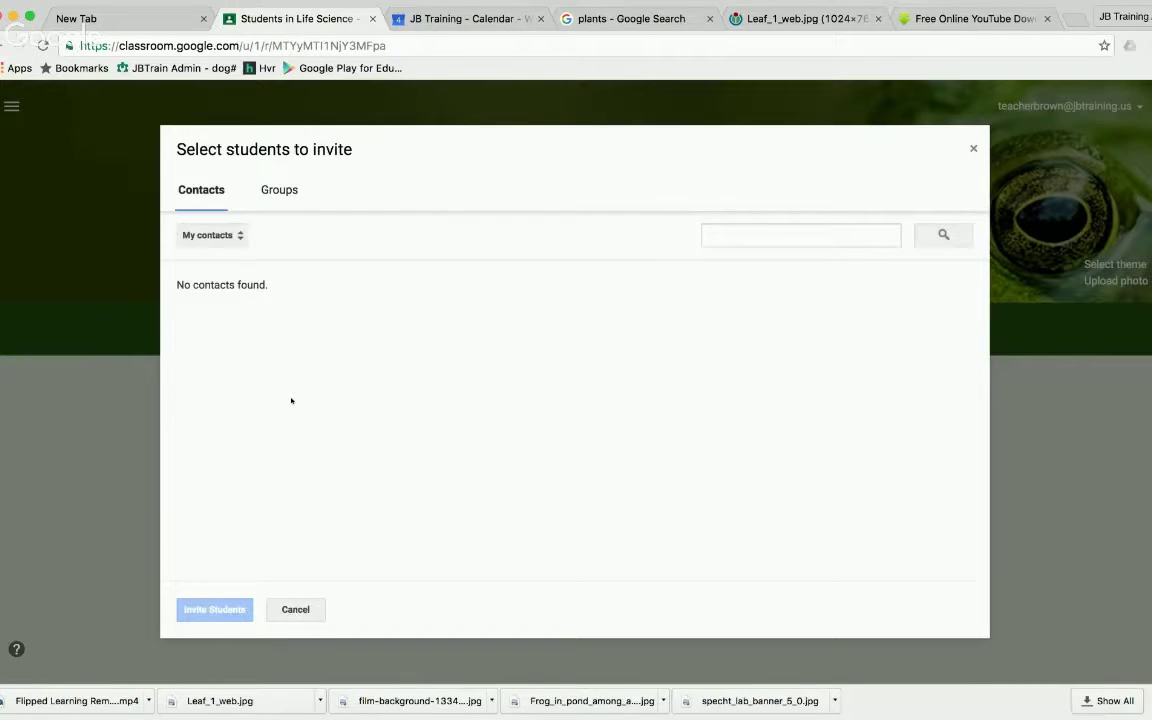
left_click(724, 238)
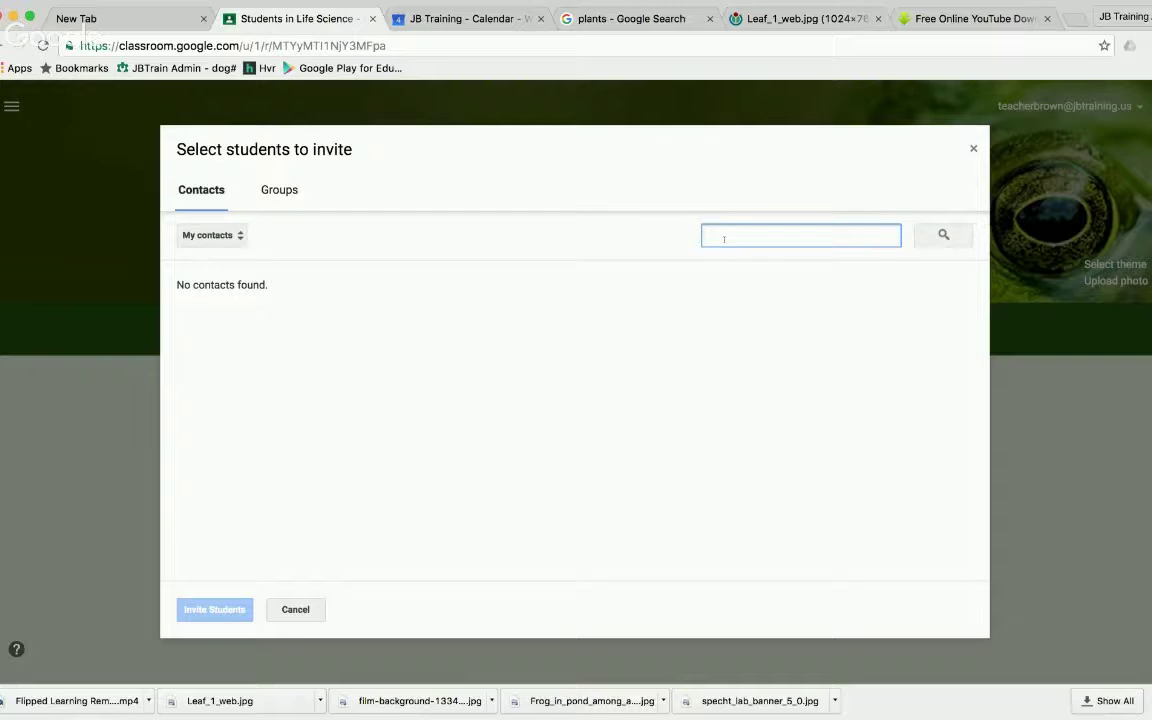
left_click(255, 175)
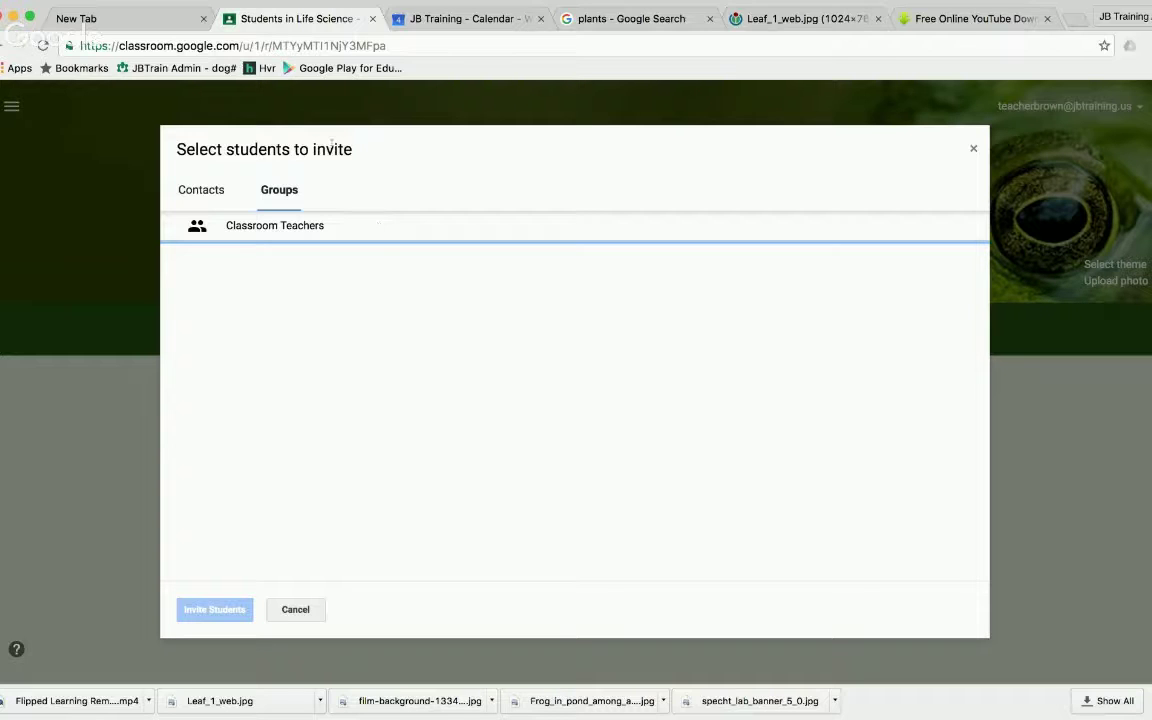
left_click(200, 189)
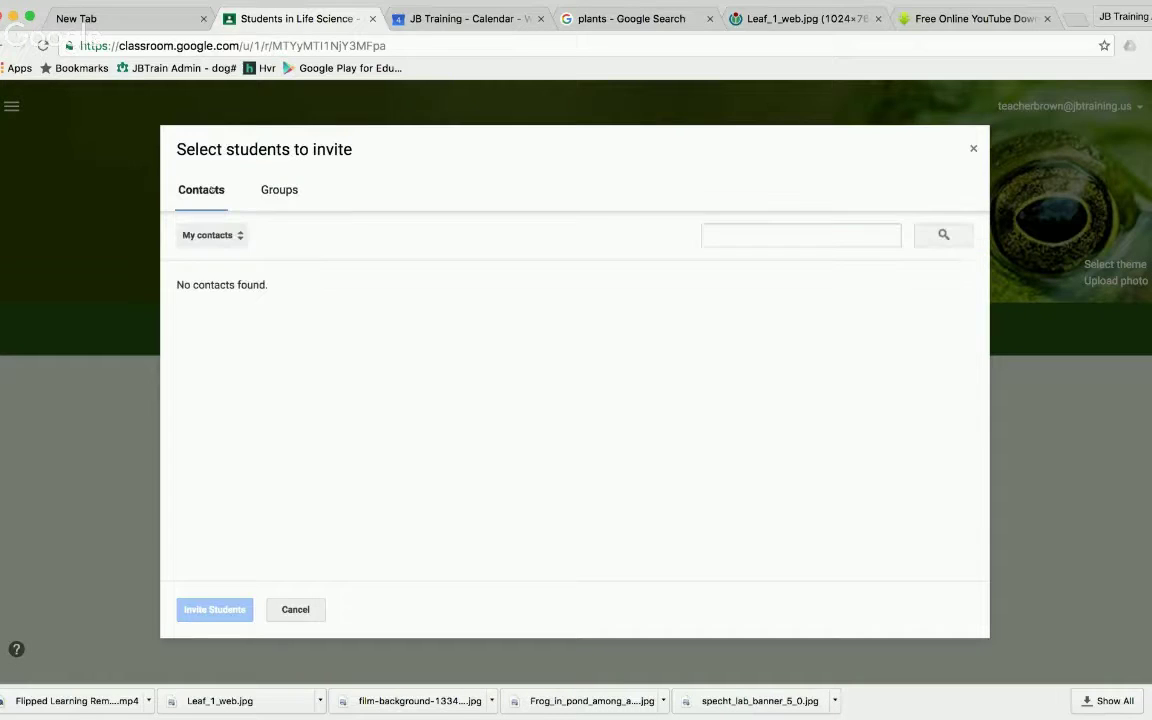
left_click(295, 609)
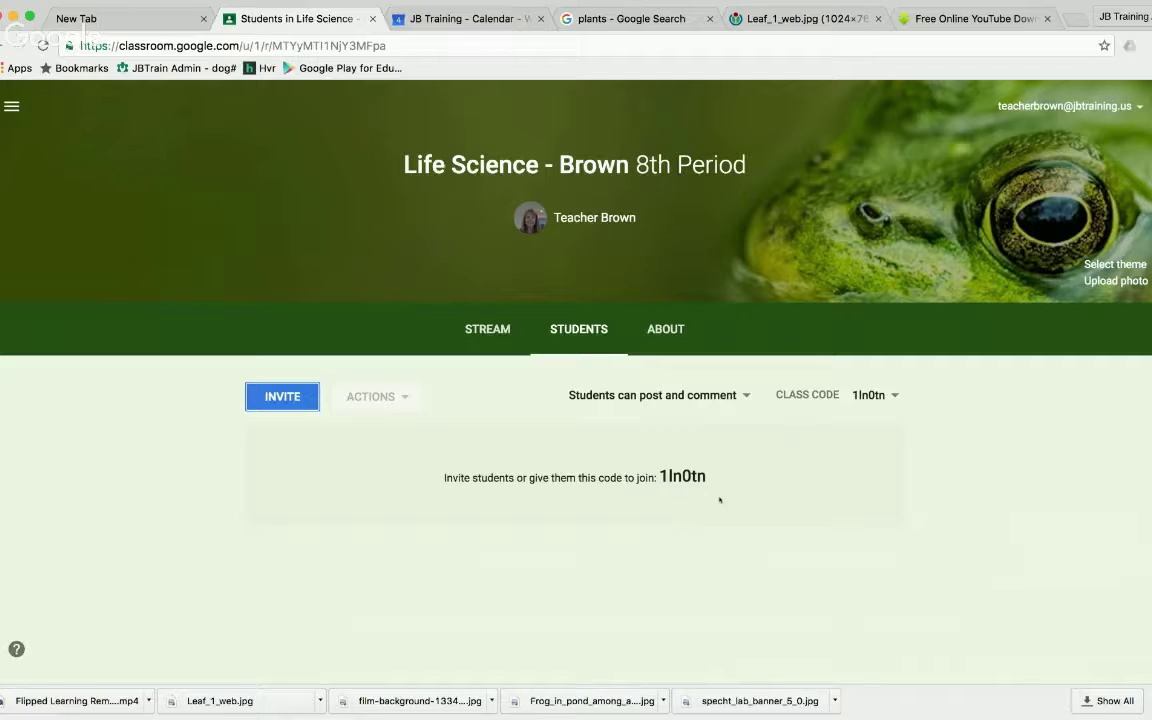
Step: Set the class's student permission to "Only teacher can post or comment"
left_click(746, 395)
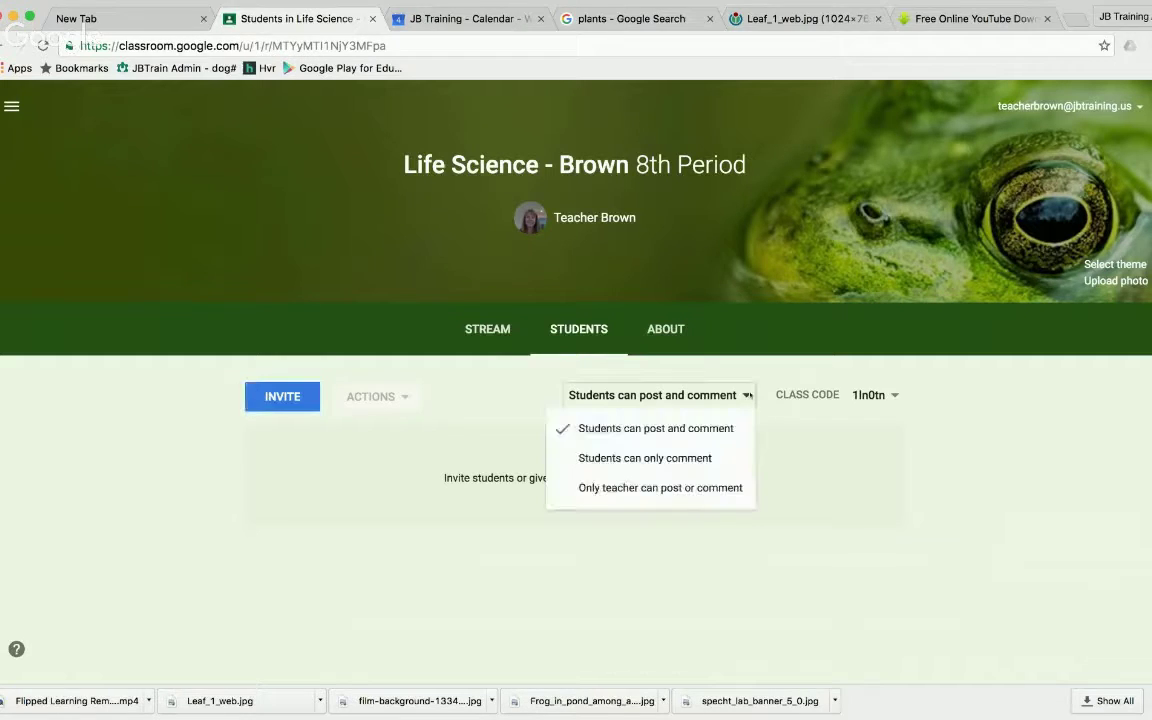
left_click(697, 490)
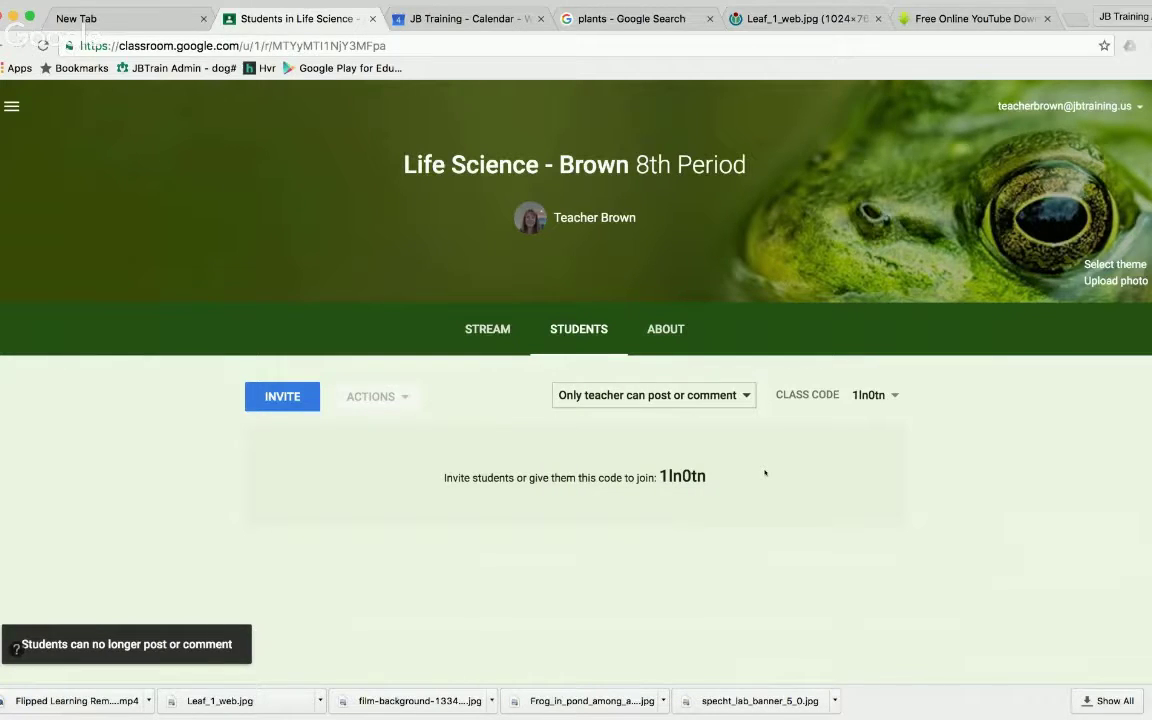
Step: Start a new class material titled Syllabus on the class's About page
left_click(679, 330)
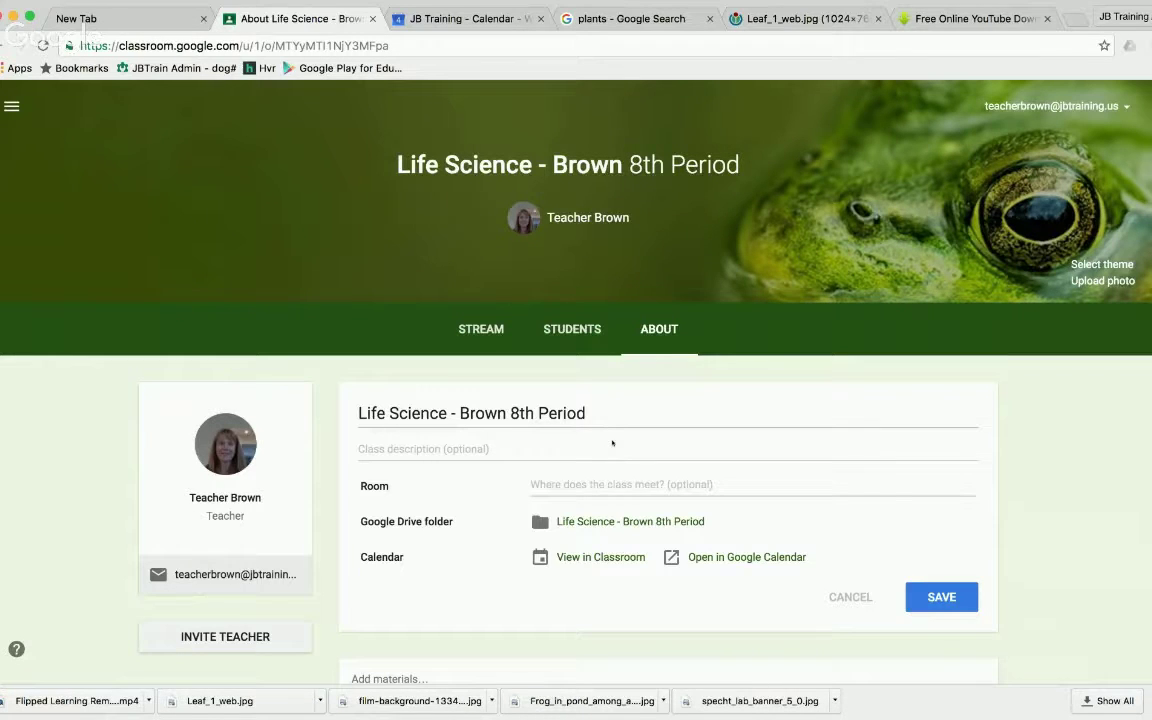
left_click(690, 487)
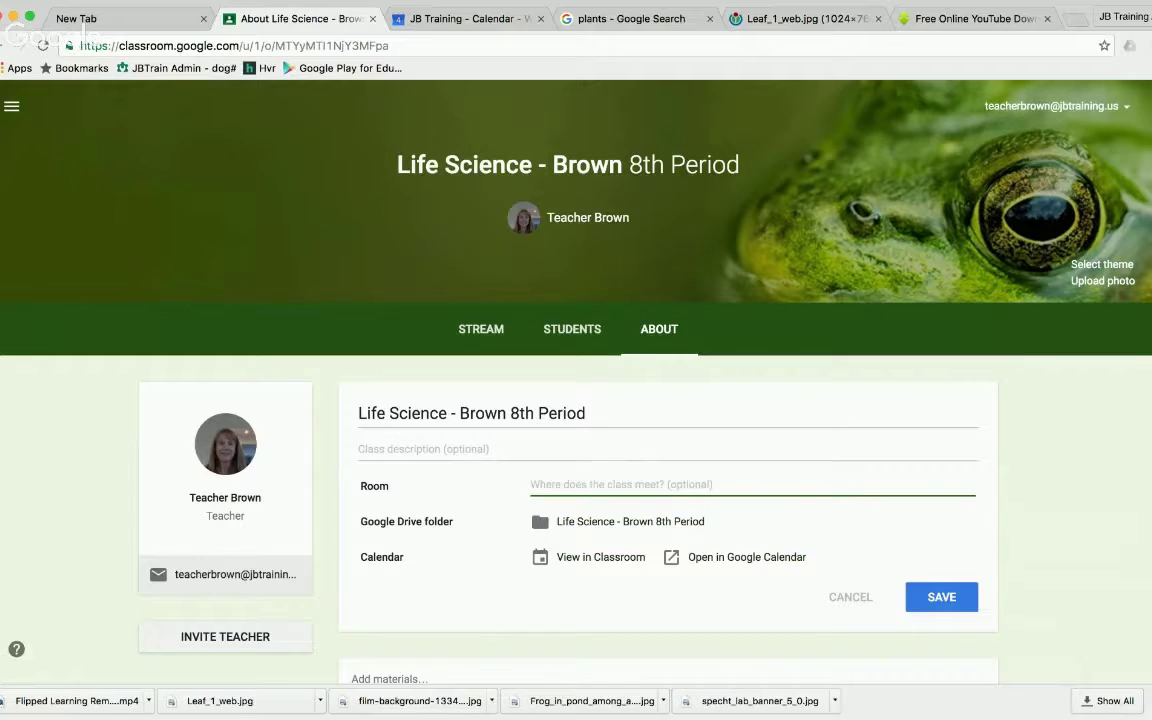
scroll(399, 600, "down", 2)
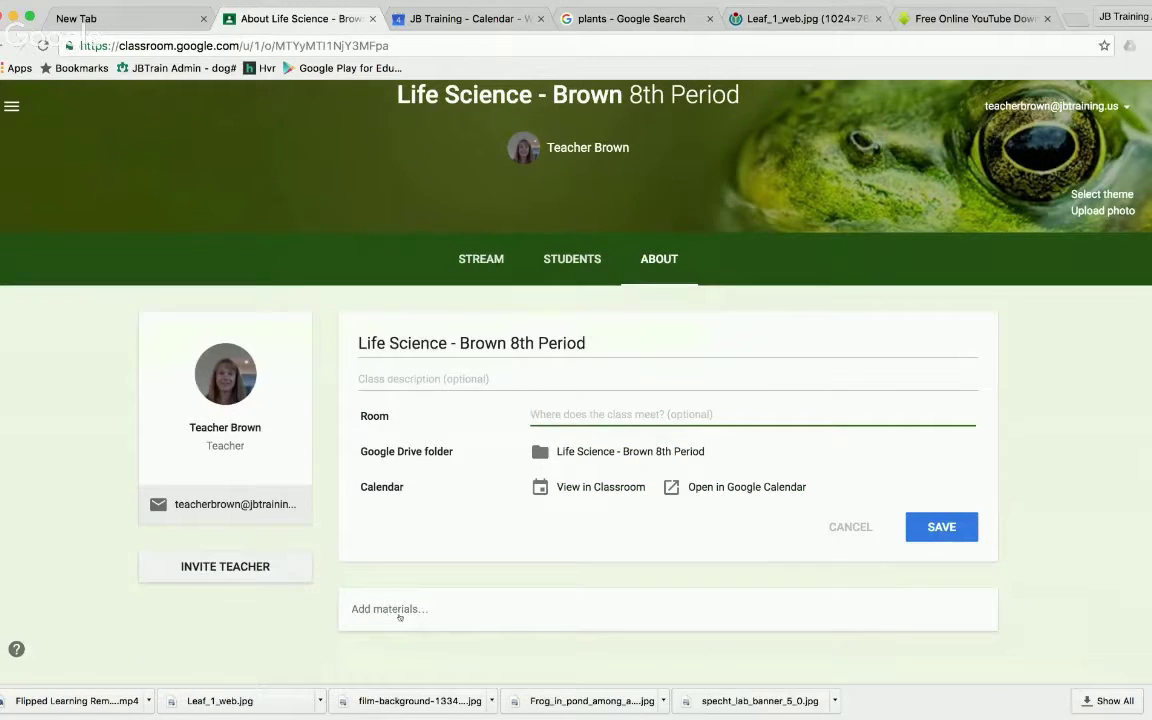
left_click(399, 612)
type("Su")
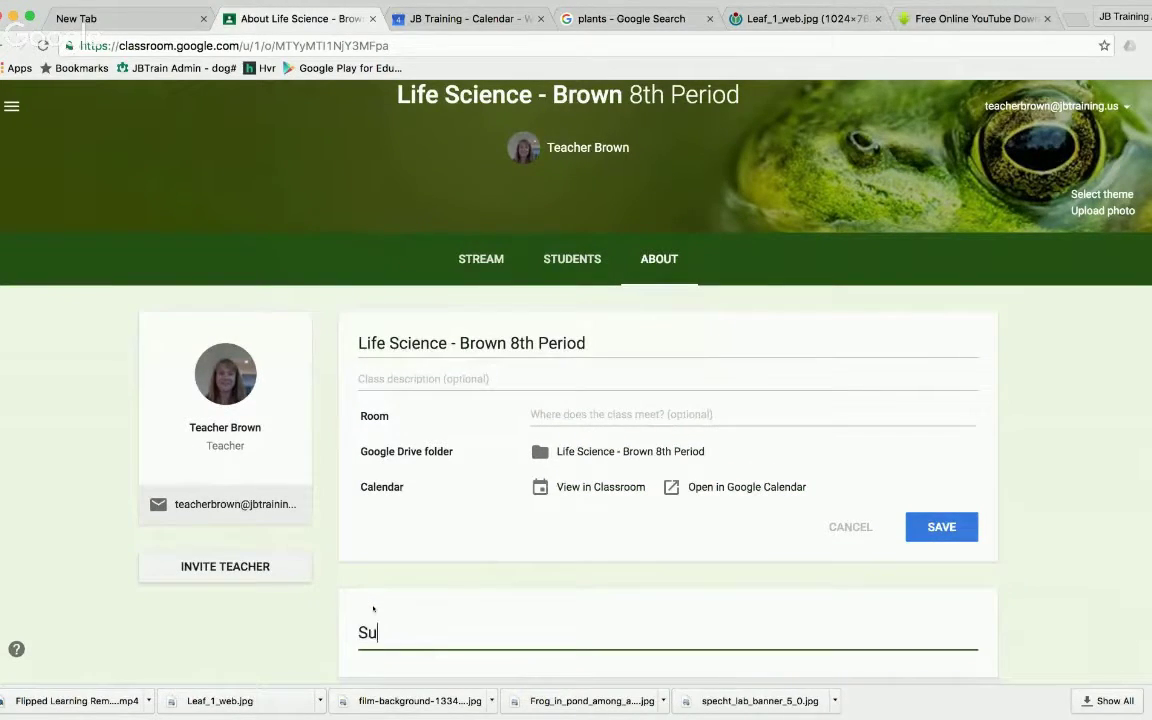
type("lla")
key("BackSpace")
key("BackSpace")
key("BackSpace")
key("BackSpace")
type("ylaabu")
key("BackSpace")
key("BackSpace")
key("BackSpace")
key("BackSpace")
type("labus")
Step: View the class calendar in Google Calendar and return to the class stream in Google Classroom
scroll(1085, 552, "down", 3)
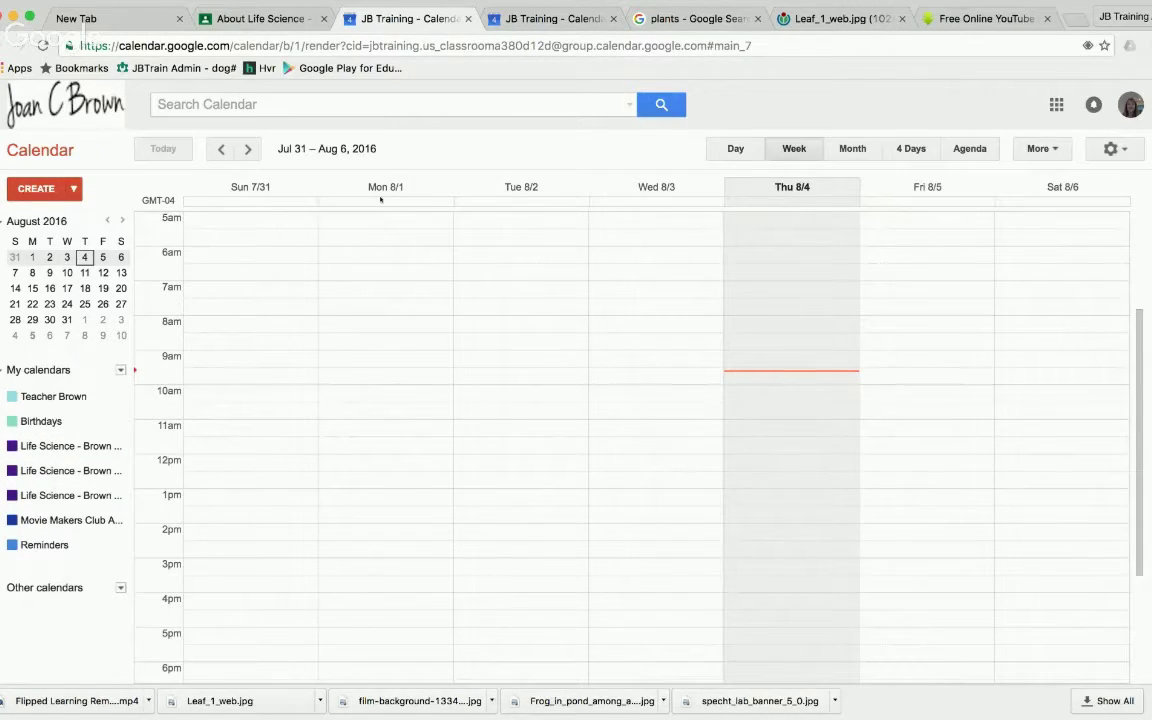
left_click(275, 20)
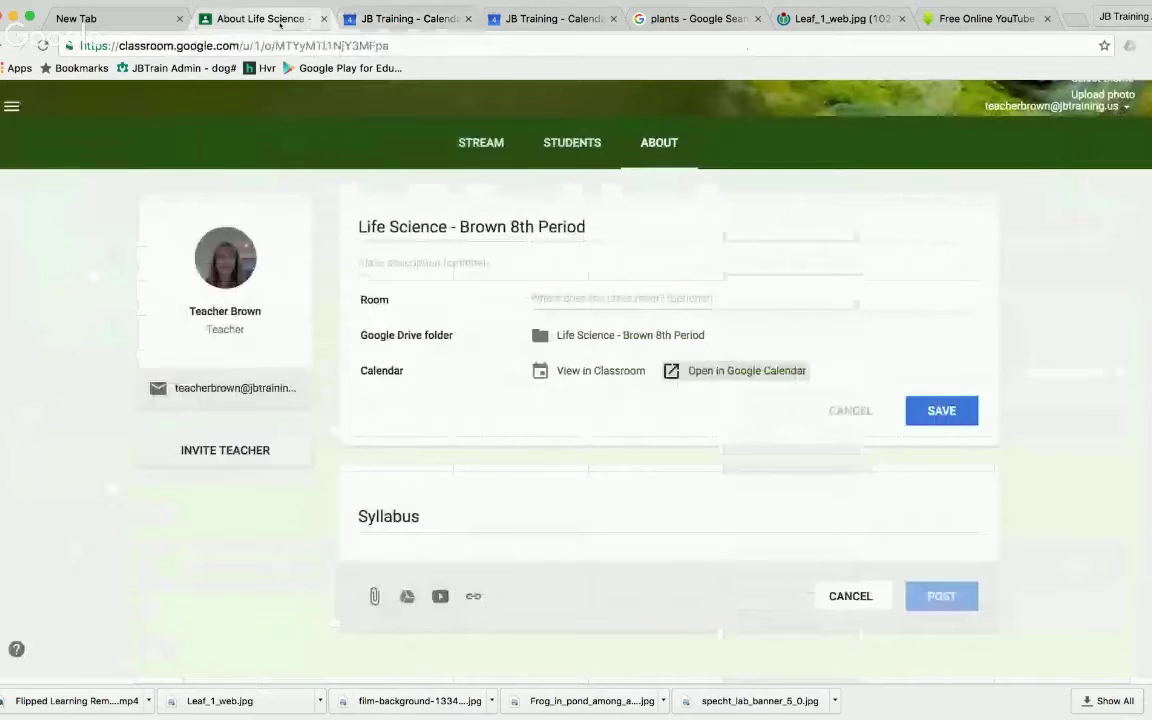
left_click(481, 142)
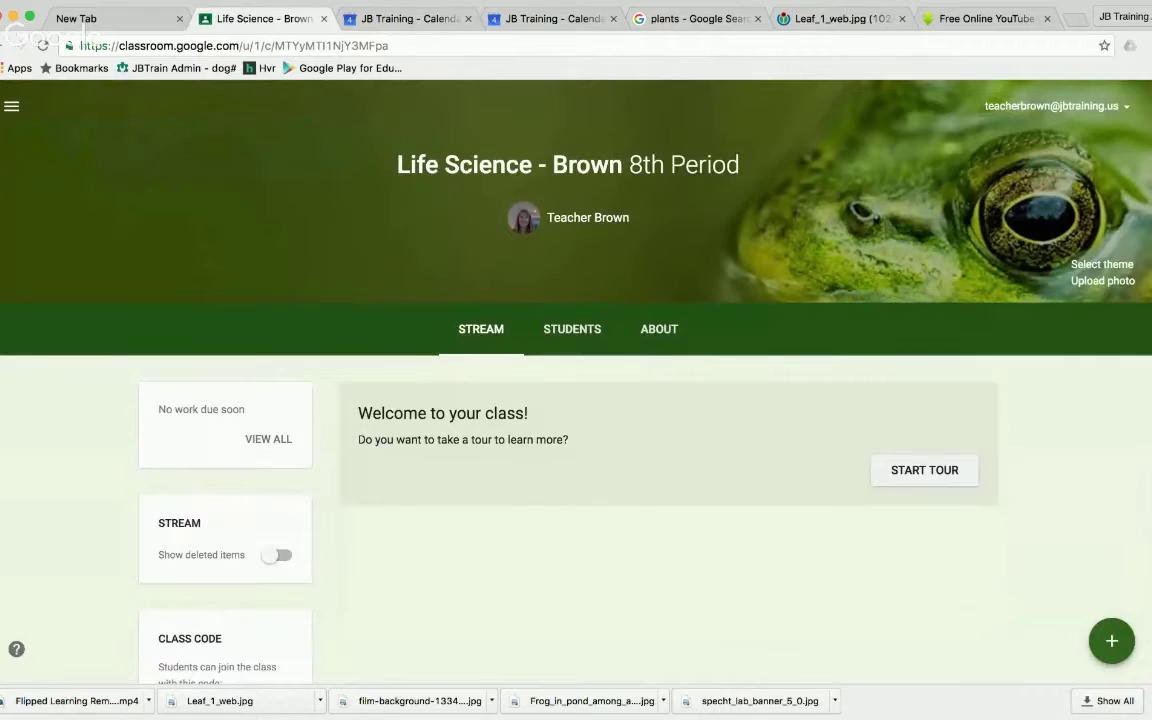
scroll(576, 400, "down", 1)
scroll(718, 540, "up", 1)
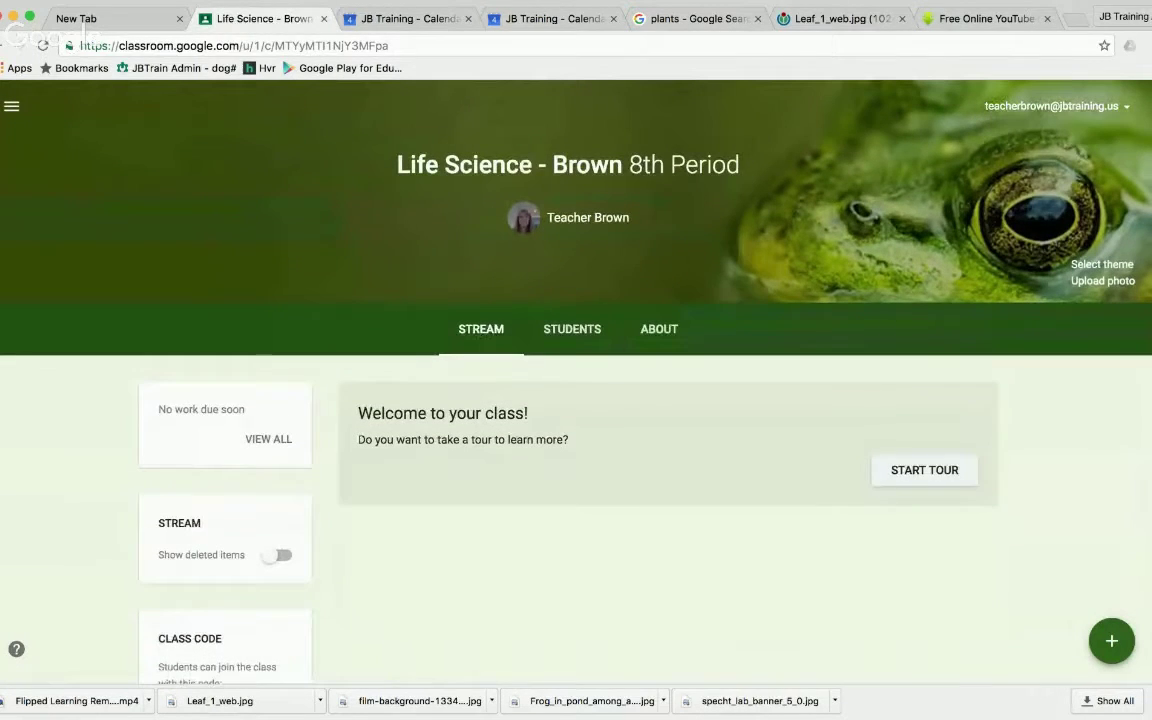